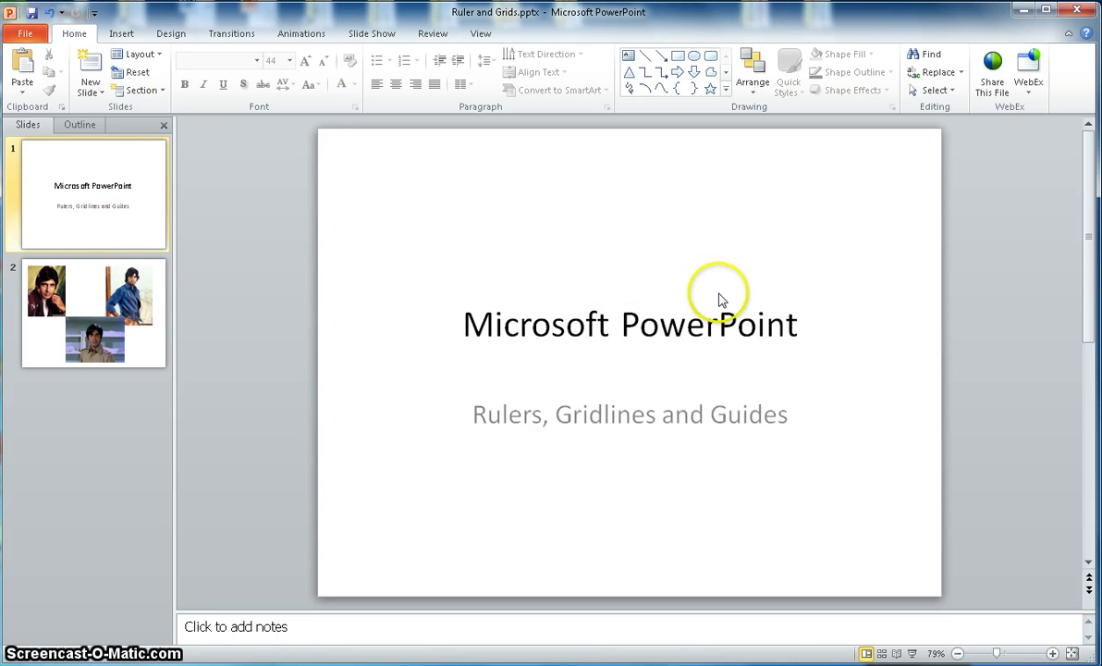
- Apply the Clarity design theme and switch to slide 2 with the three photos
left_click(171, 37)
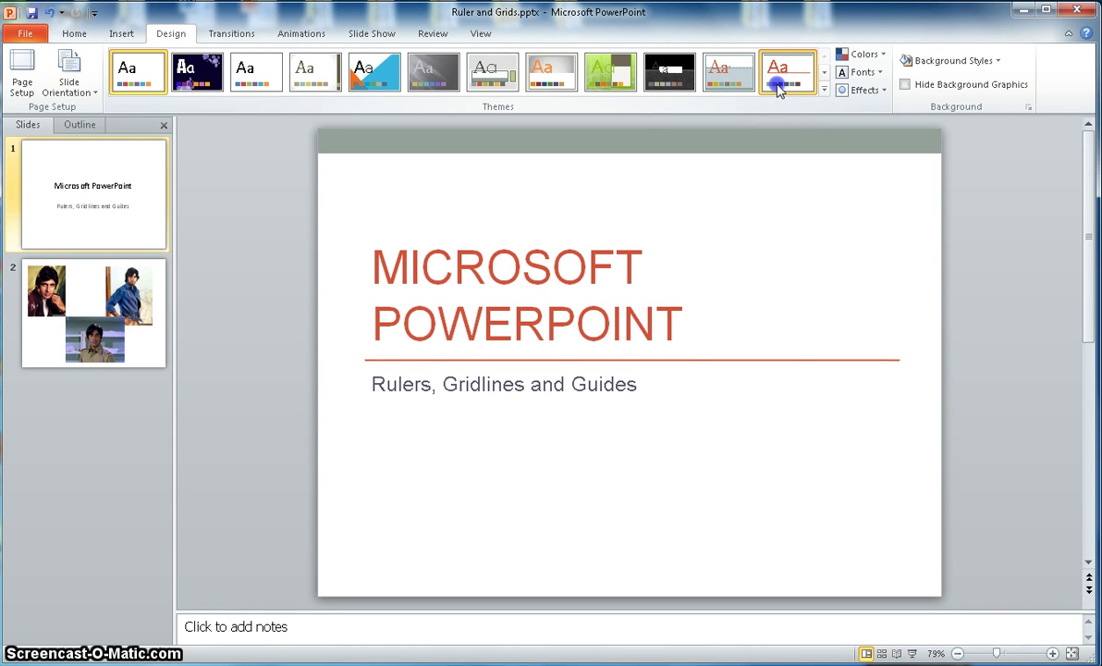
left_click(777, 83)
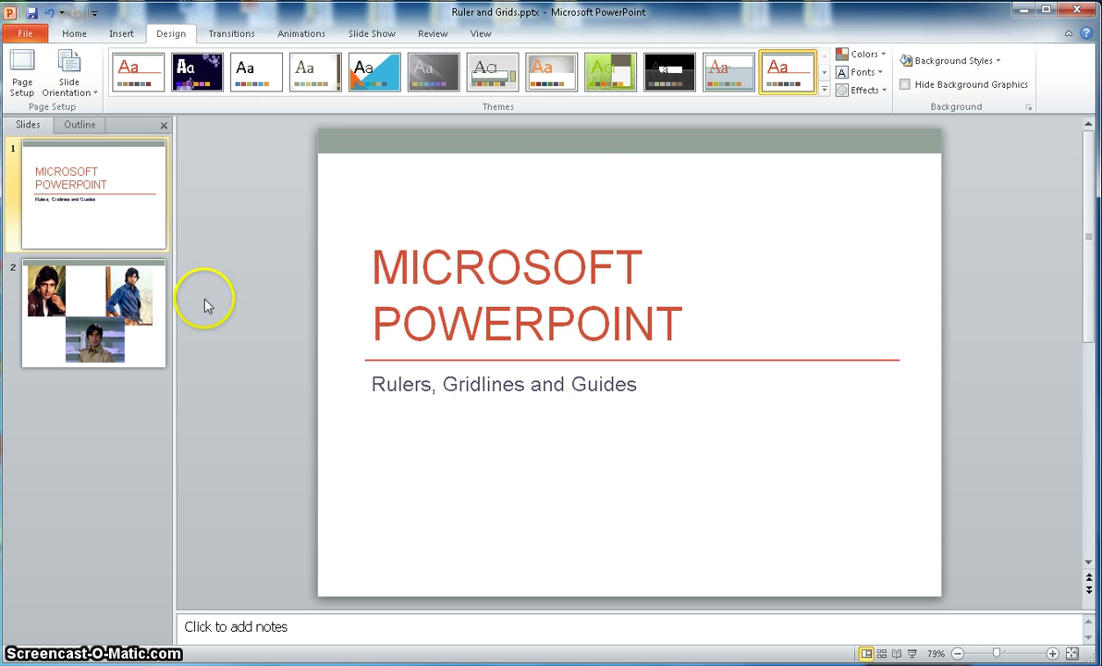
left_click(156, 352)
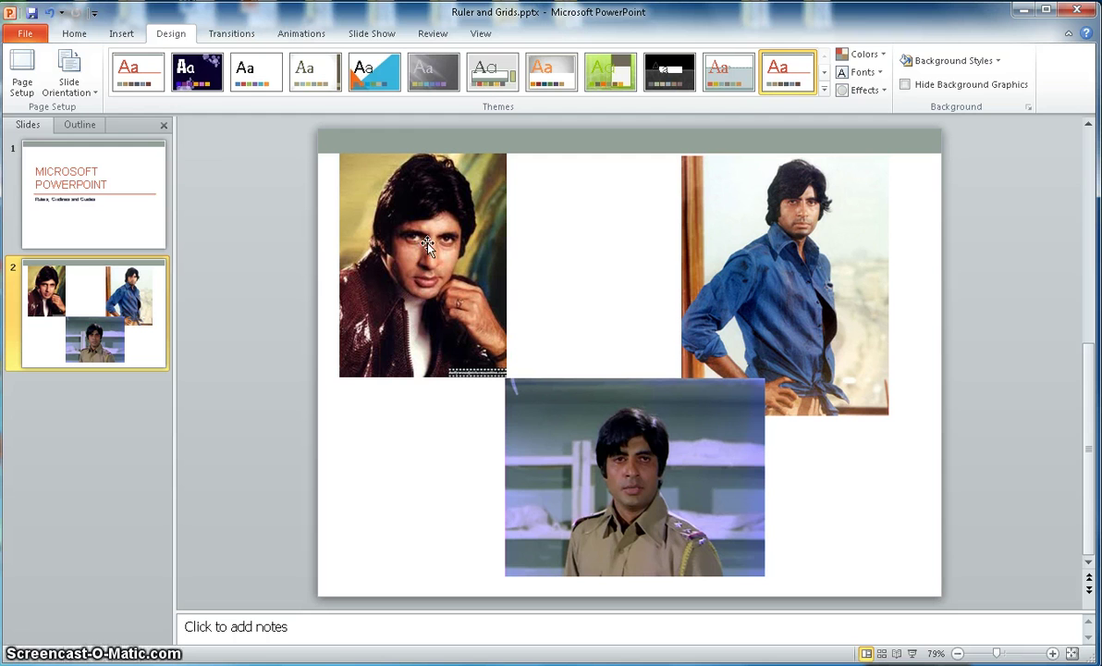
- Turn on the Ruler and Gridlines options in the View tab's Show group
left_click(477, 34)
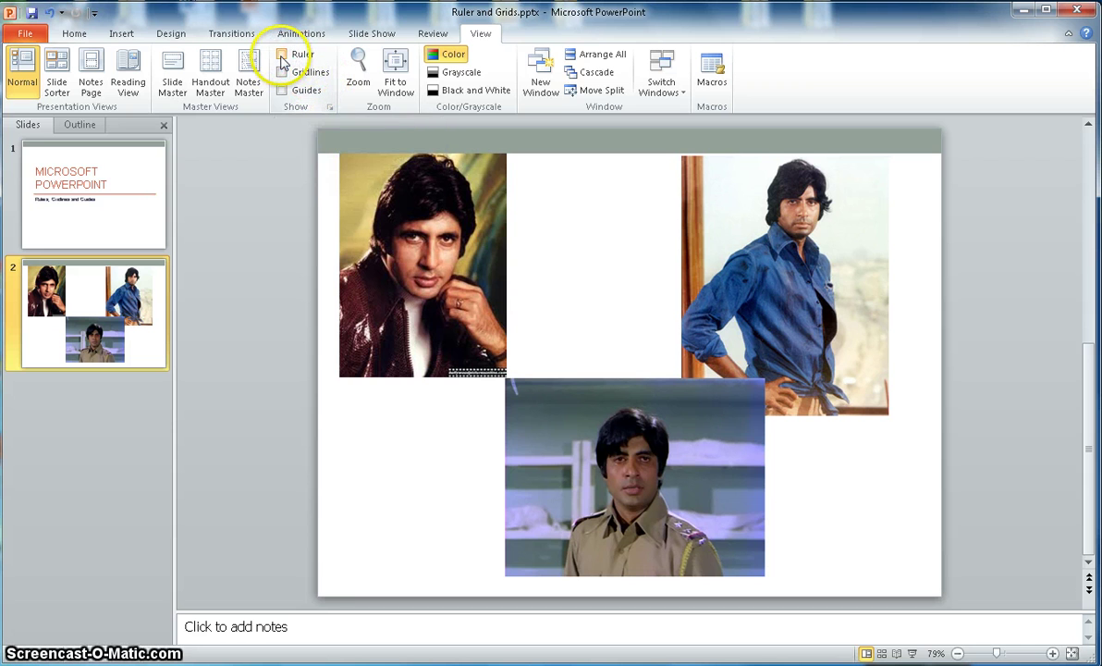
left_click(282, 55)
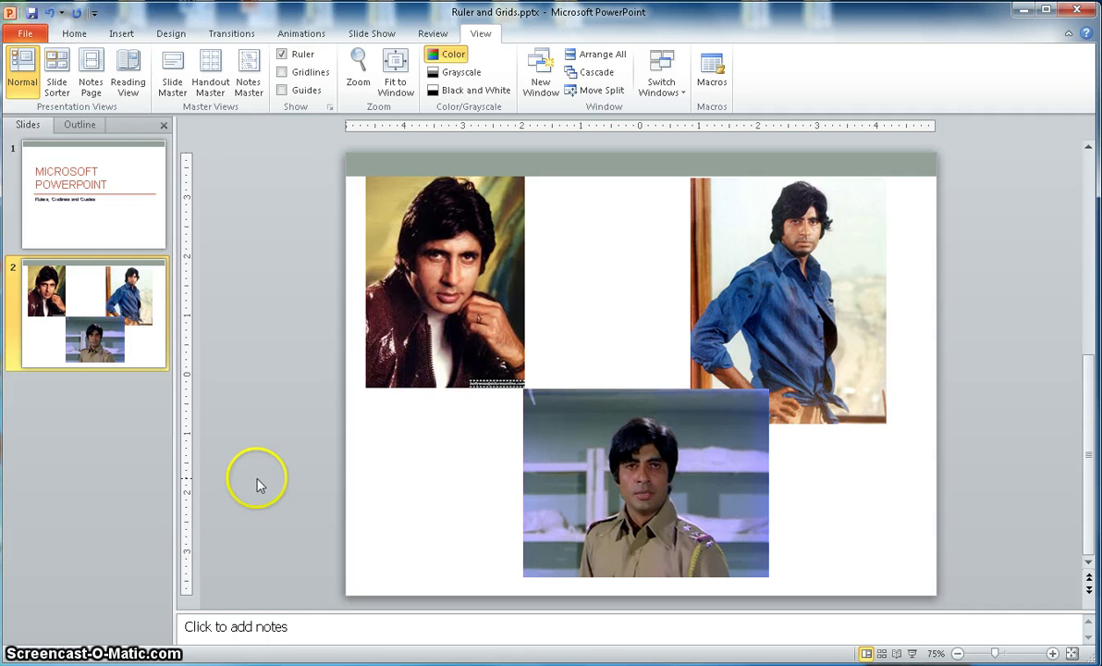
left_click(281, 74)
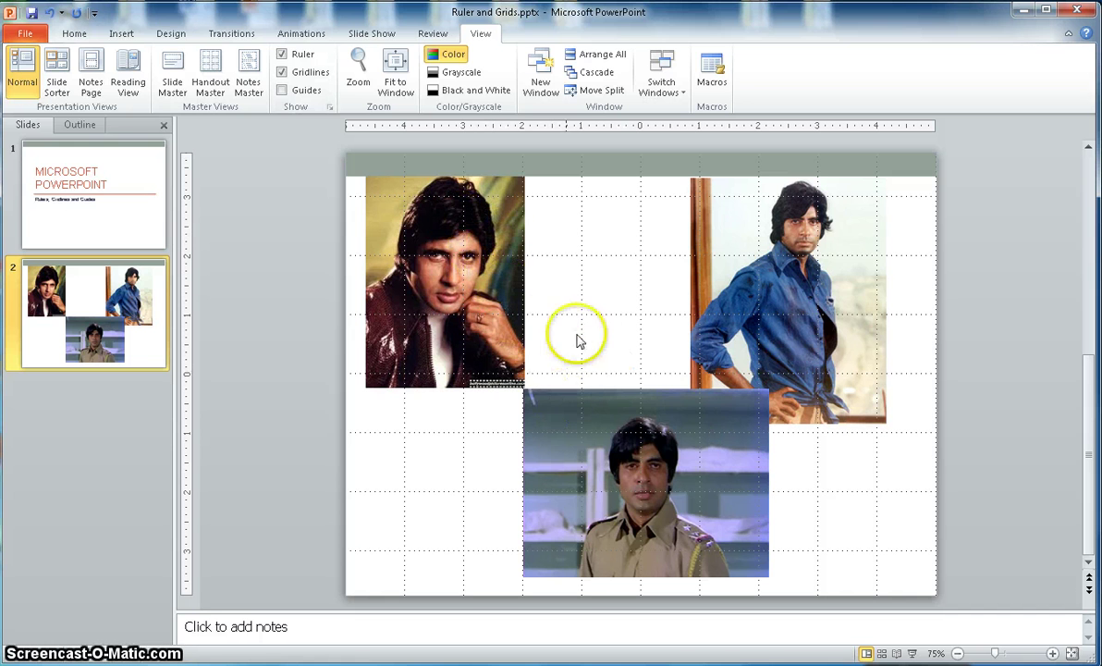
- Move the jacket photo down to the lower left and shrink it slightly
left_click(491, 282)
left_click_drag(491, 282, 530, 449)
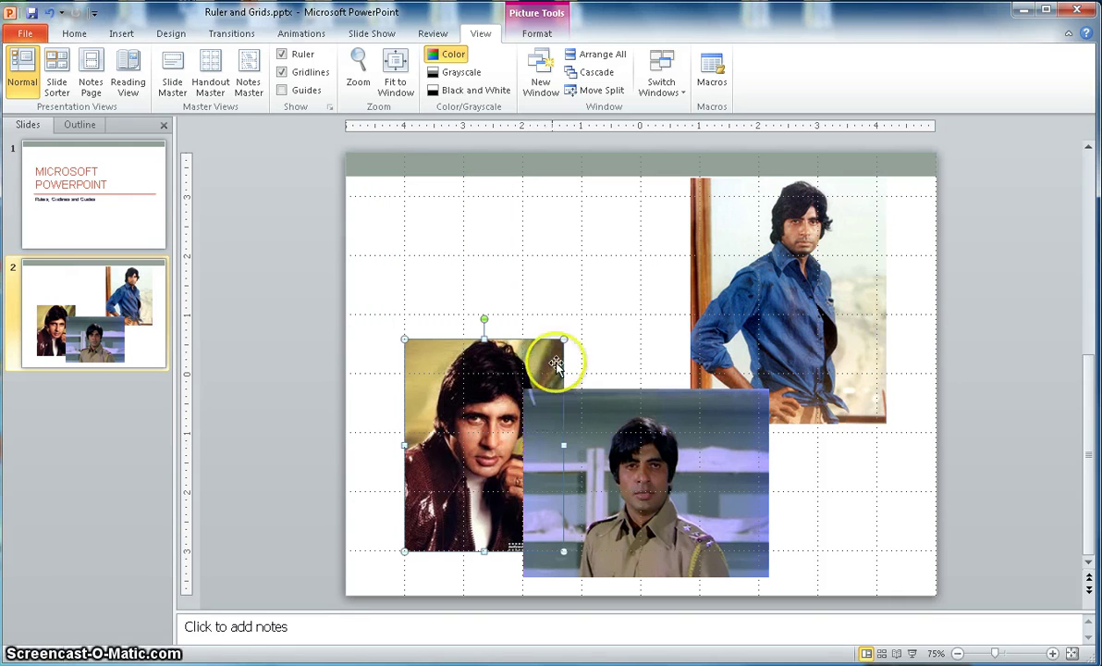
left_click_drag(565, 340, 538, 374)
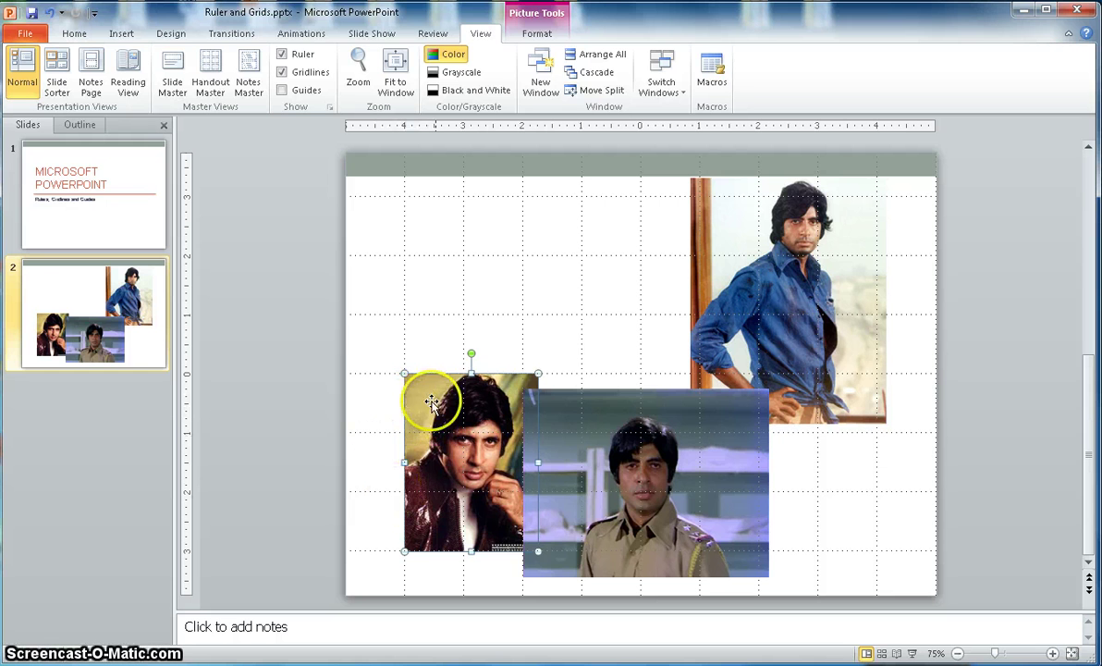
- Move the uniform photo to the top left on the grid and shrink it a little
left_click_drag(698, 437, 560, 260)
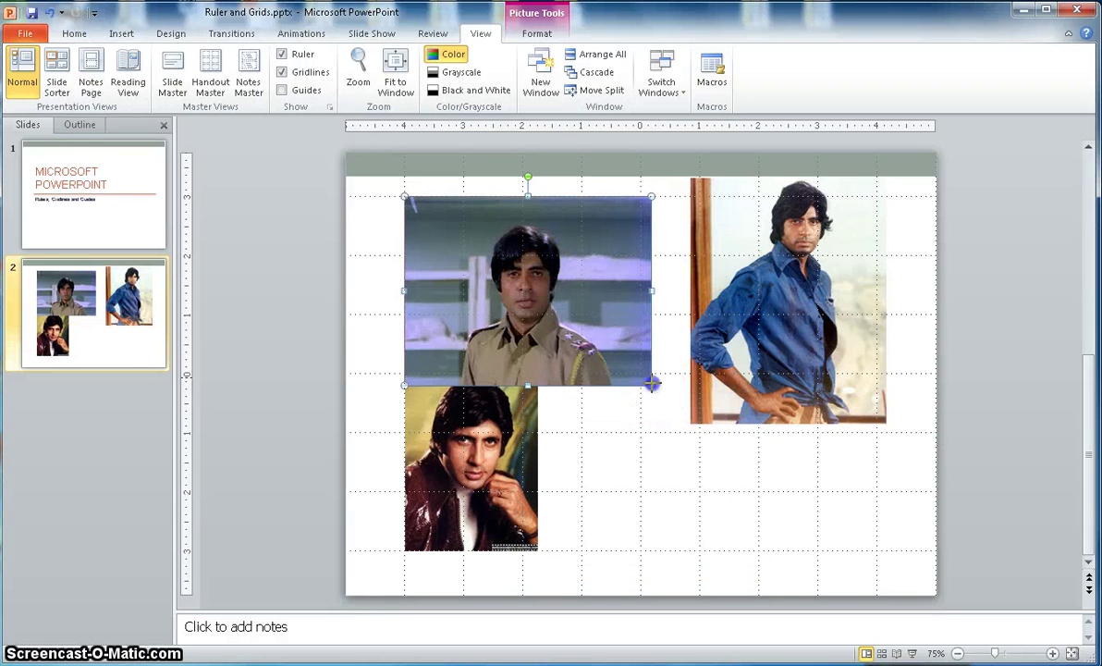
left_click_drag(652, 382, 637, 363)
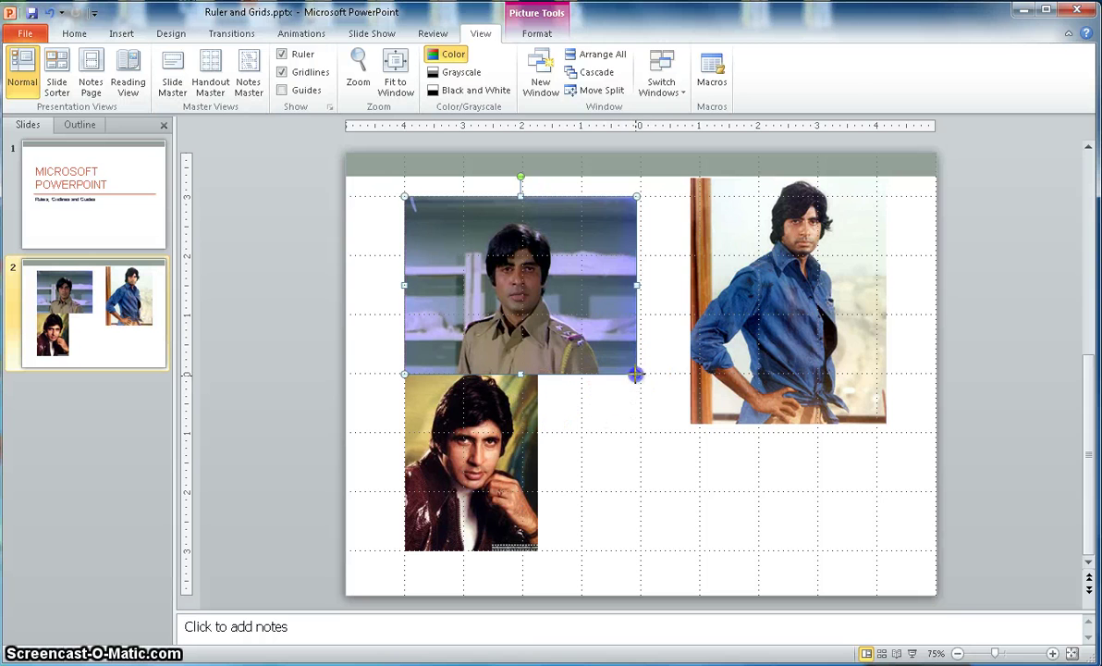
mouse_move(636, 374)
left_mouse_down()
mouse_move(621, 352)
mouse_move(621, 362)
left_mouse_up()
left_click(632, 433)
- Place the blue-shirt photo beside the jacket photo, resized to match it
left_click(750, 364)
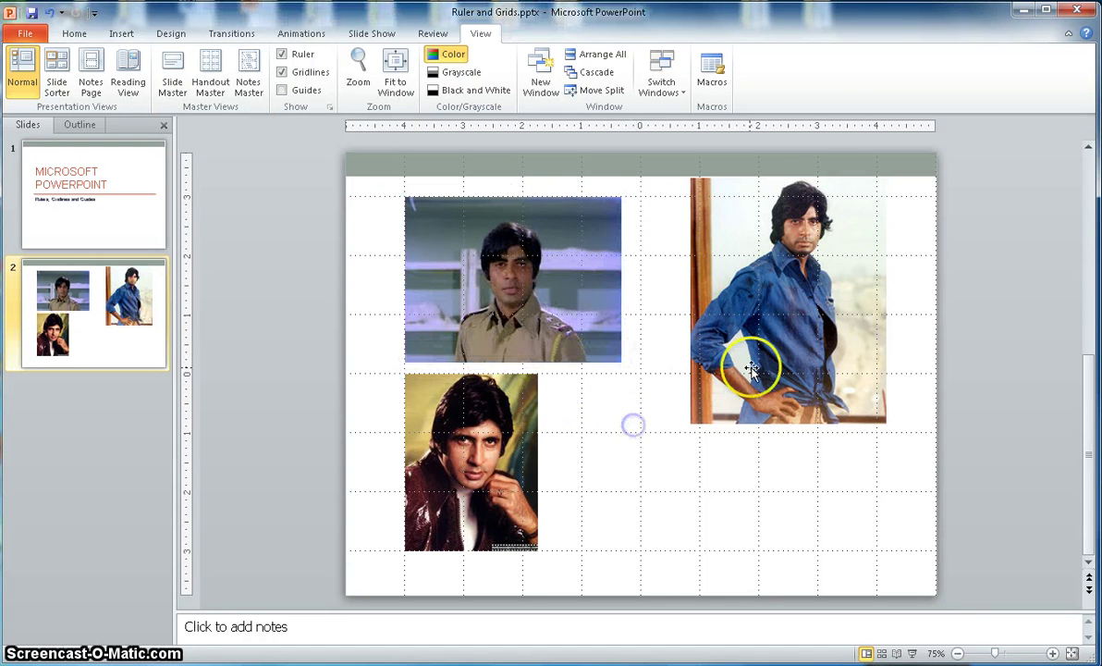
left_click_drag(799, 319, 688, 511)
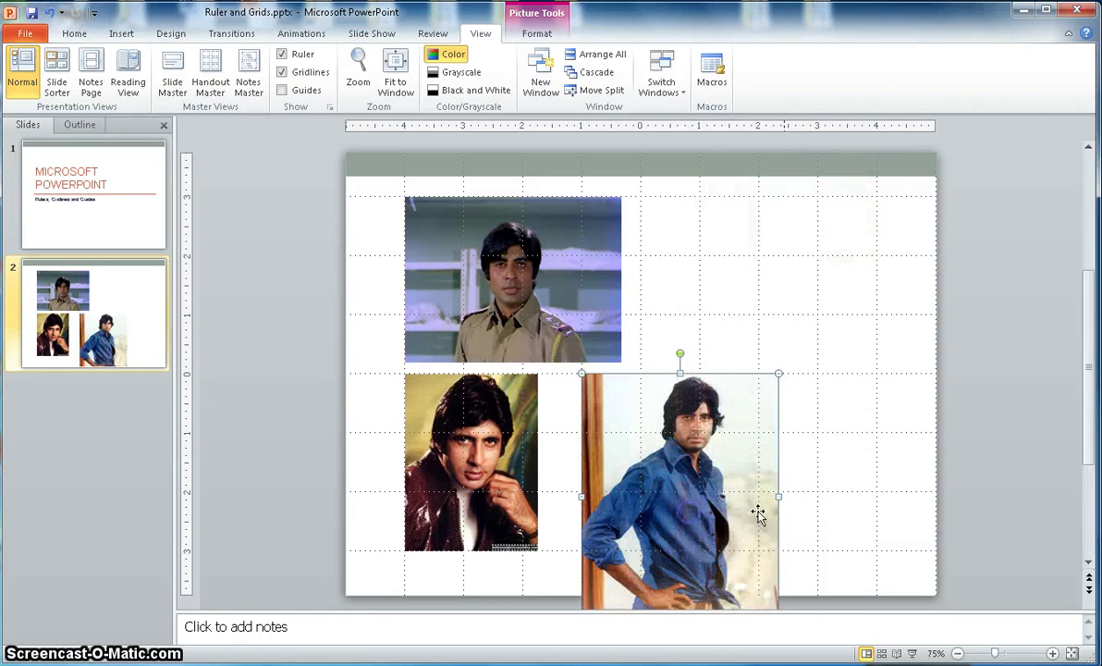
scroll(800, 516, "down", 1)
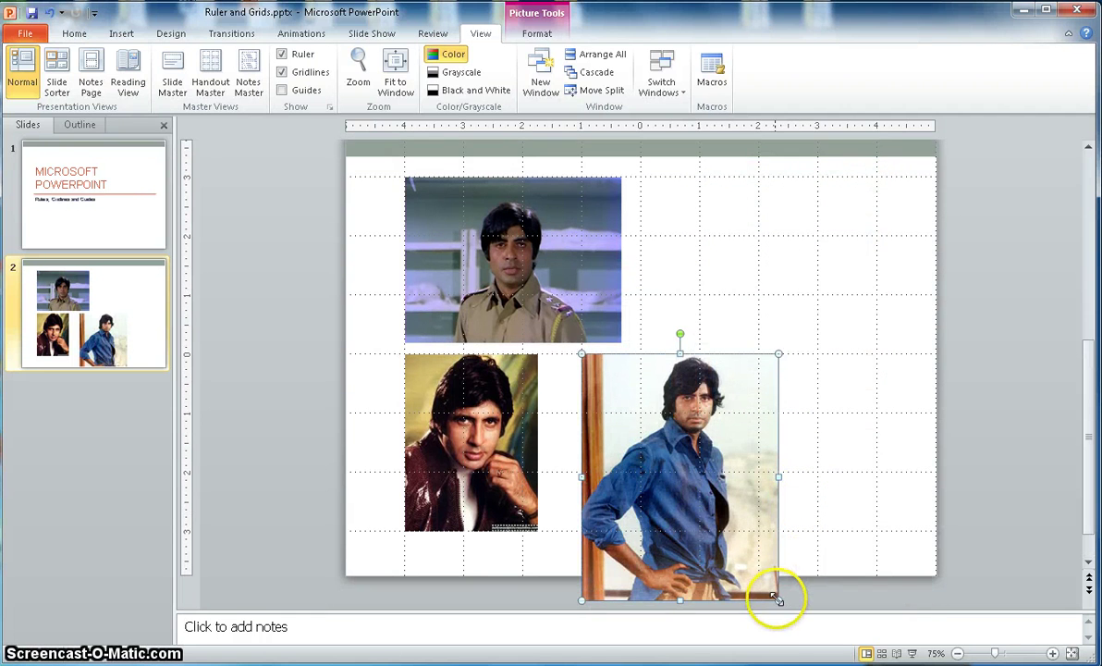
left_click_drag(777, 599, 724, 530)
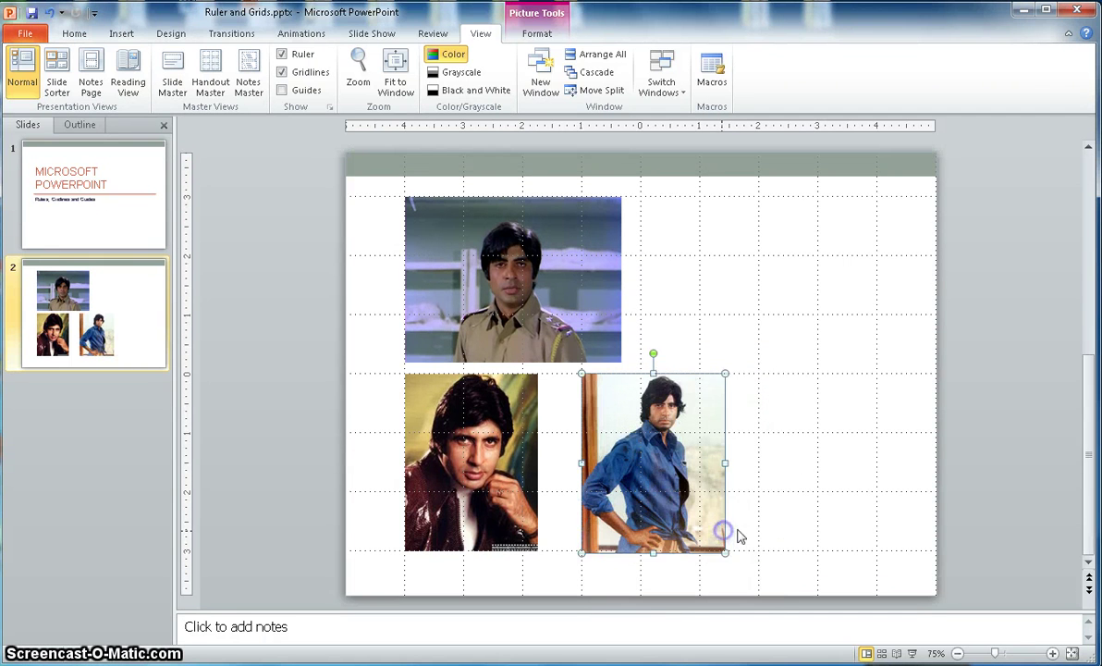
left_click(803, 523)
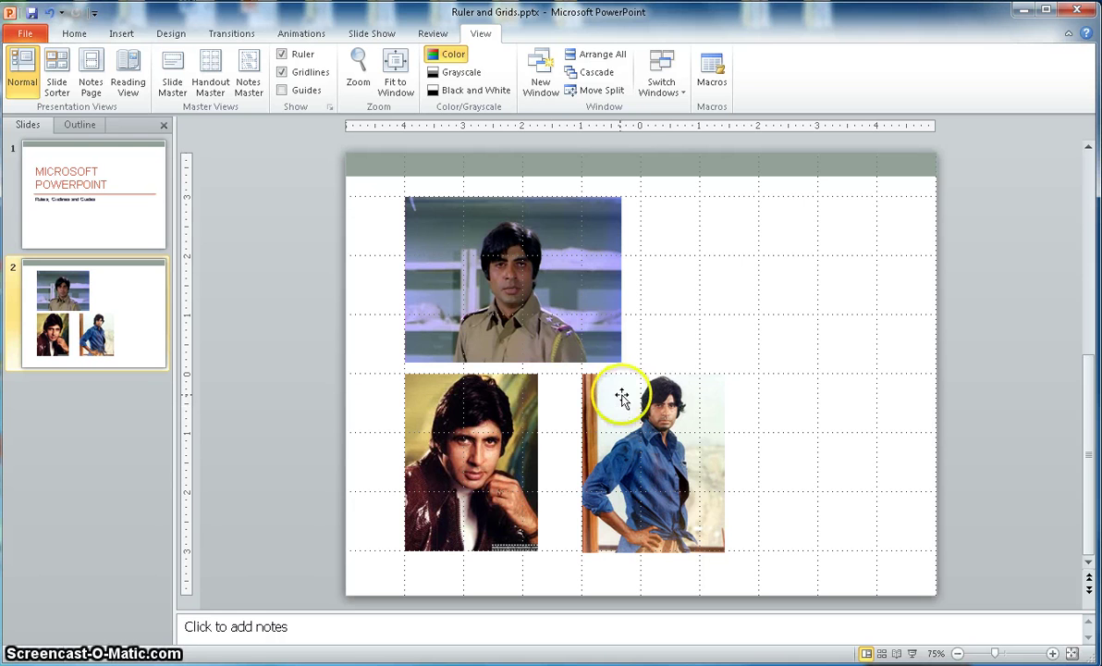
- Turn on Guides, move the blue-shirt photo right, and centre the uniform photo on the vertical guide
left_click(283, 91)
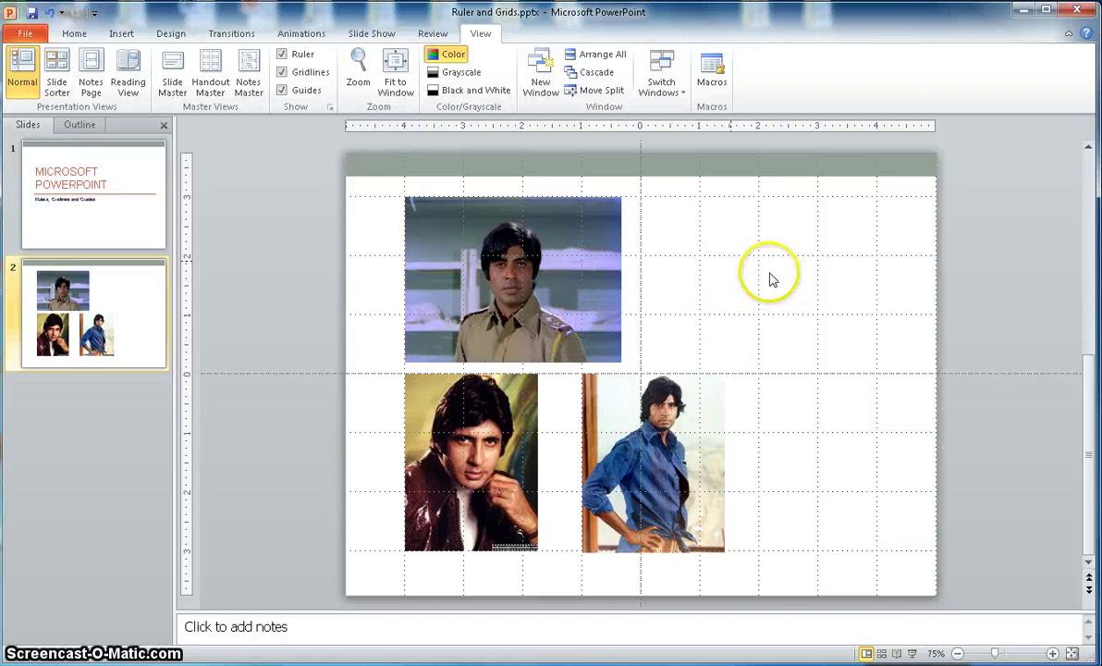
left_click(680, 446)
left_click_drag(680, 446, 852, 472)
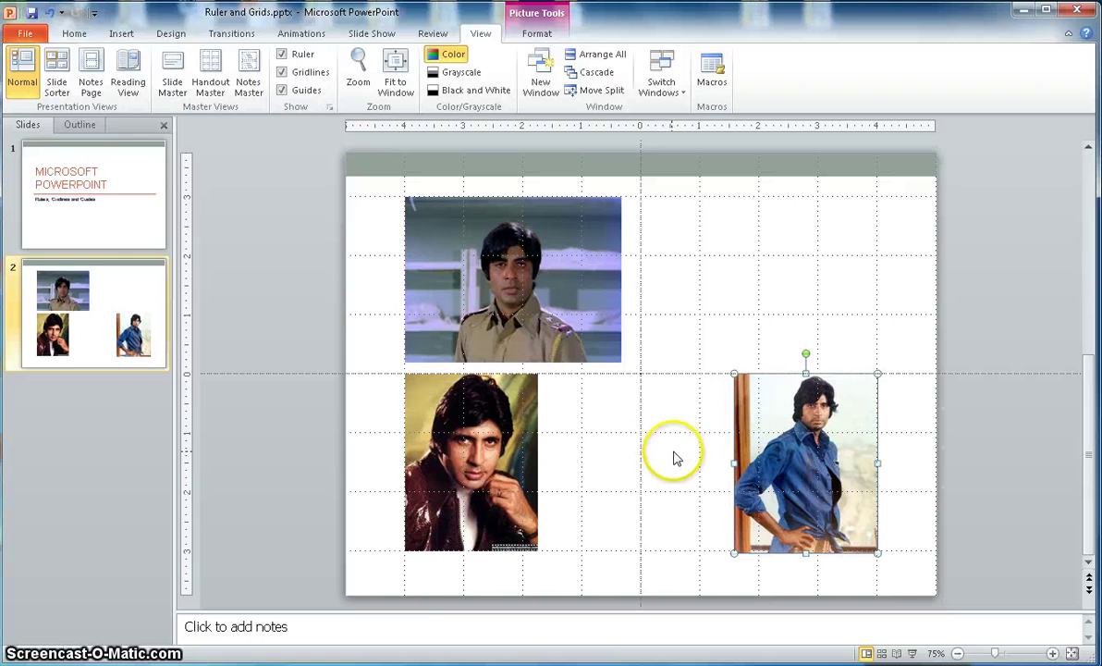
left_click_drag(571, 314, 688, 313)
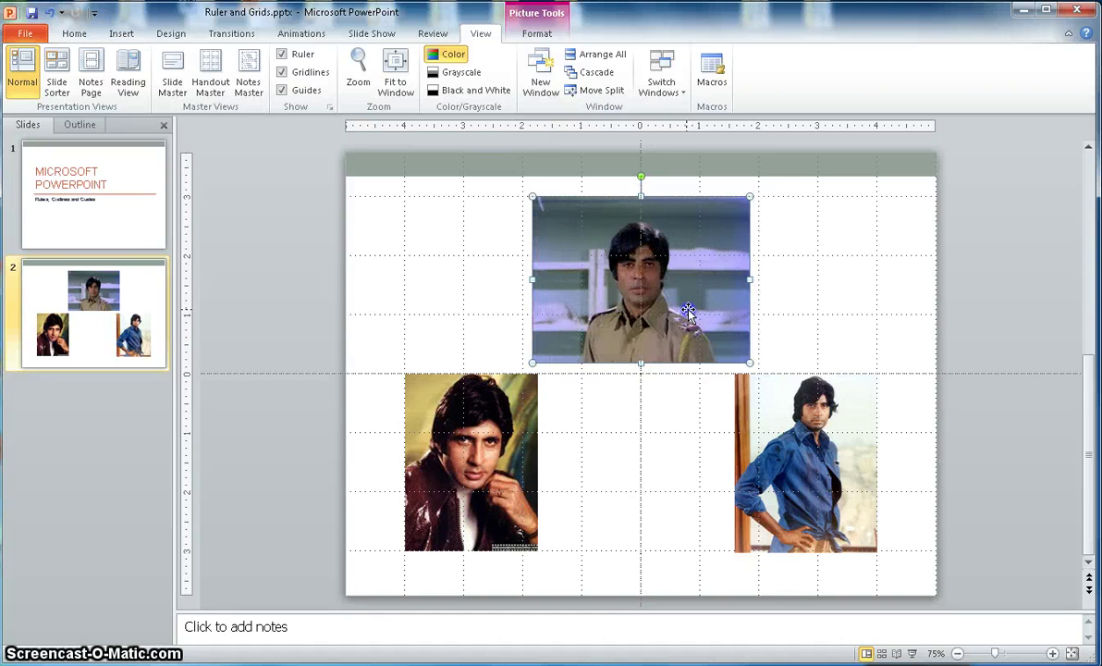
left_click(786, 322)
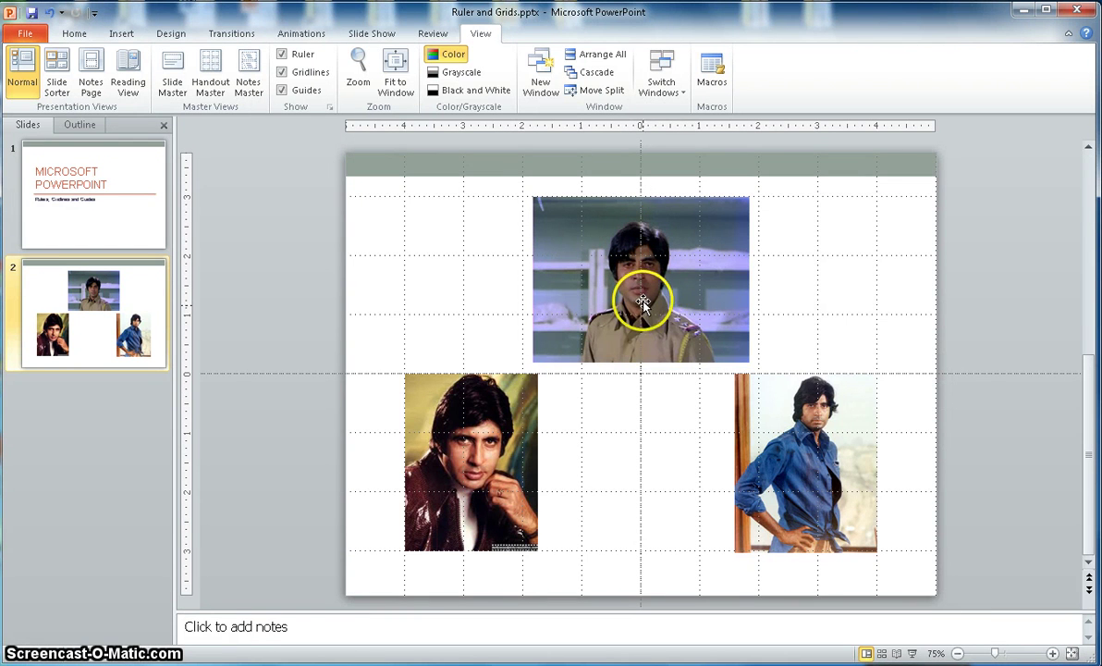
- Raise the blue-shirt photo to the right and the jacket photo to the left, forming one row
left_click(830, 432)
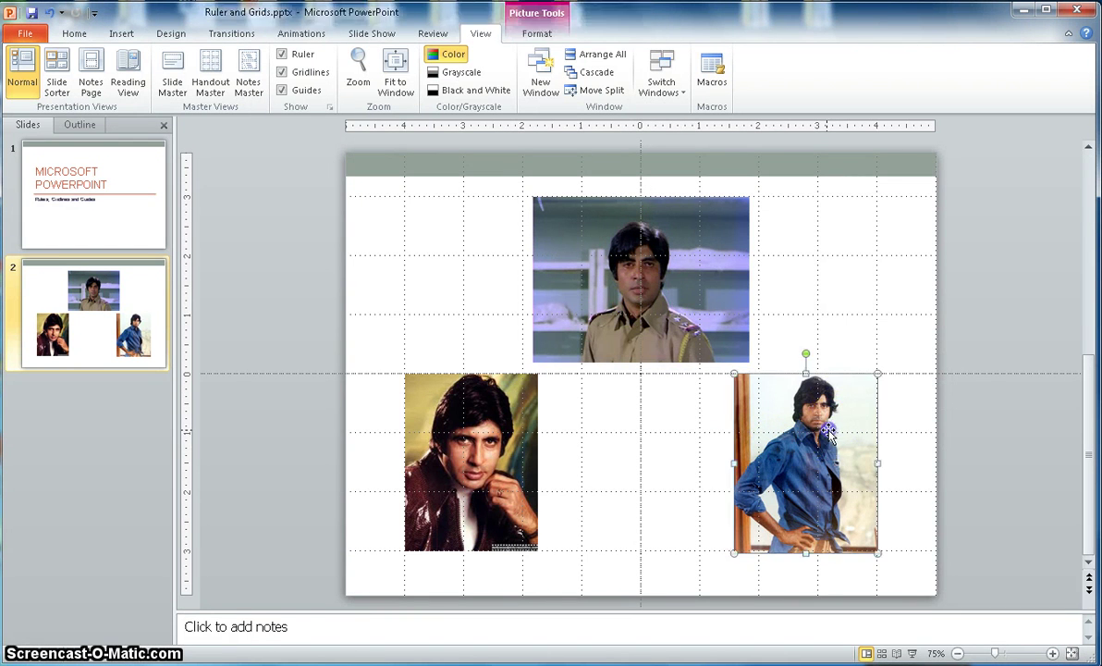
left_click_drag(823, 441, 861, 380)
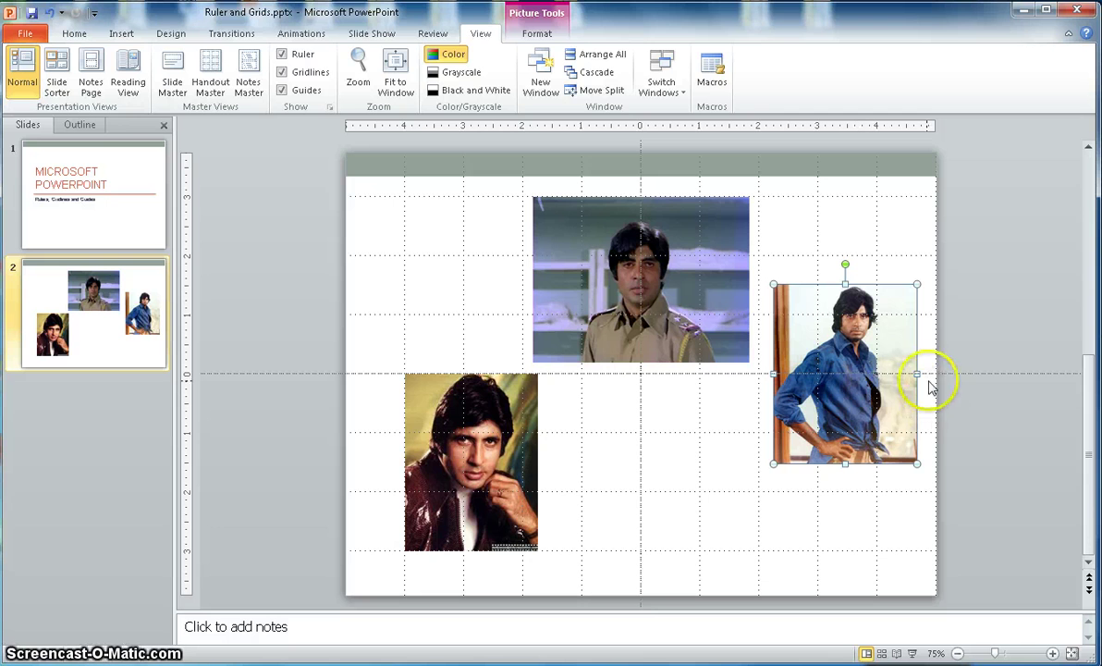
left_click_drag(460, 457, 436, 395)
left_click(435, 399)
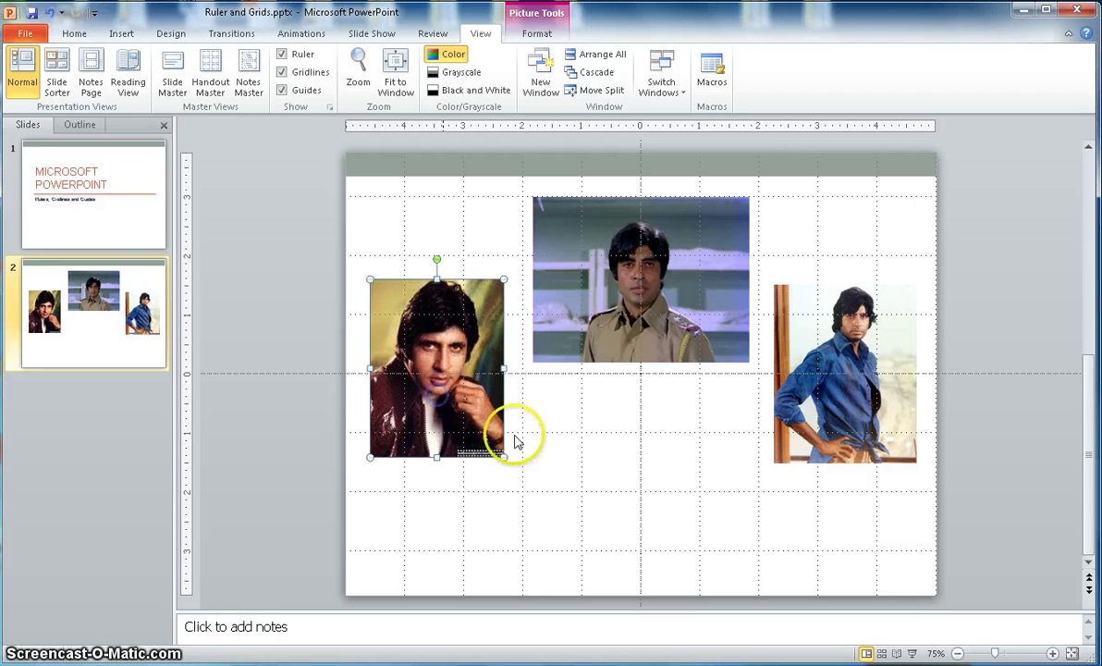
left_click(565, 448)
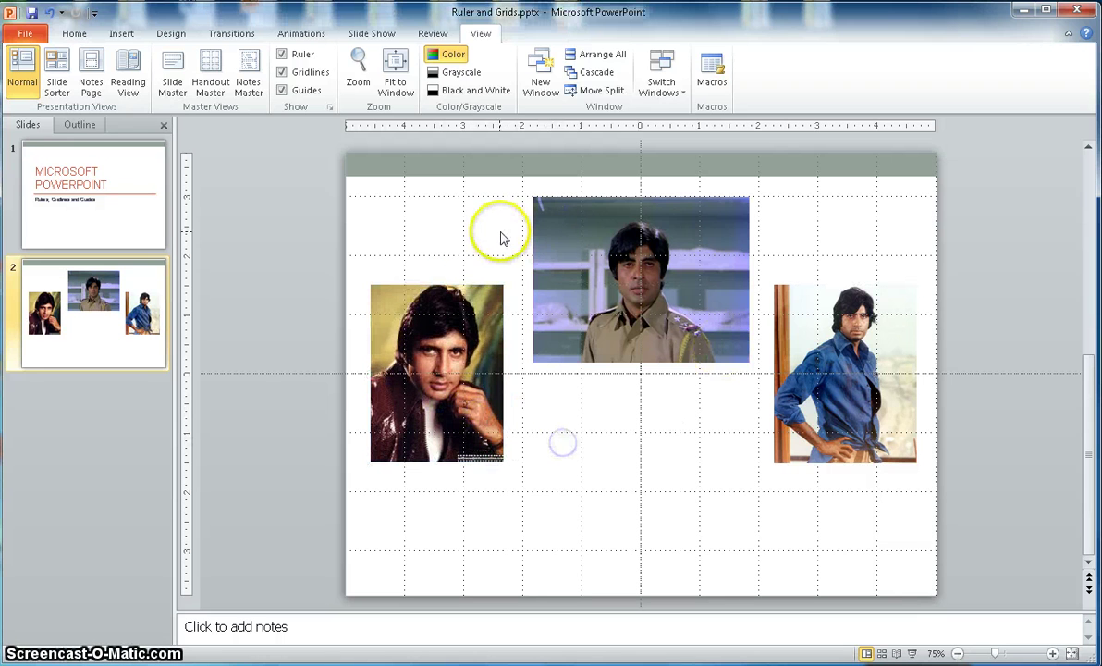
- Set the grid spacing to 2" in the Grid and Guides dialog and confirm
left_click(331, 110)
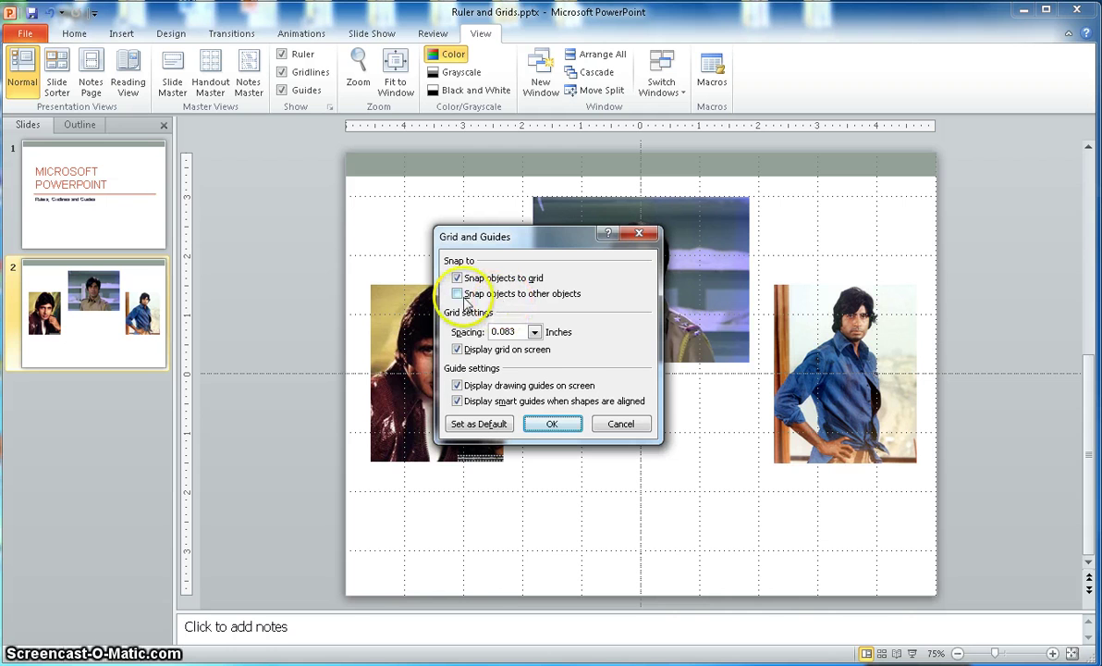
left_click(534, 332)
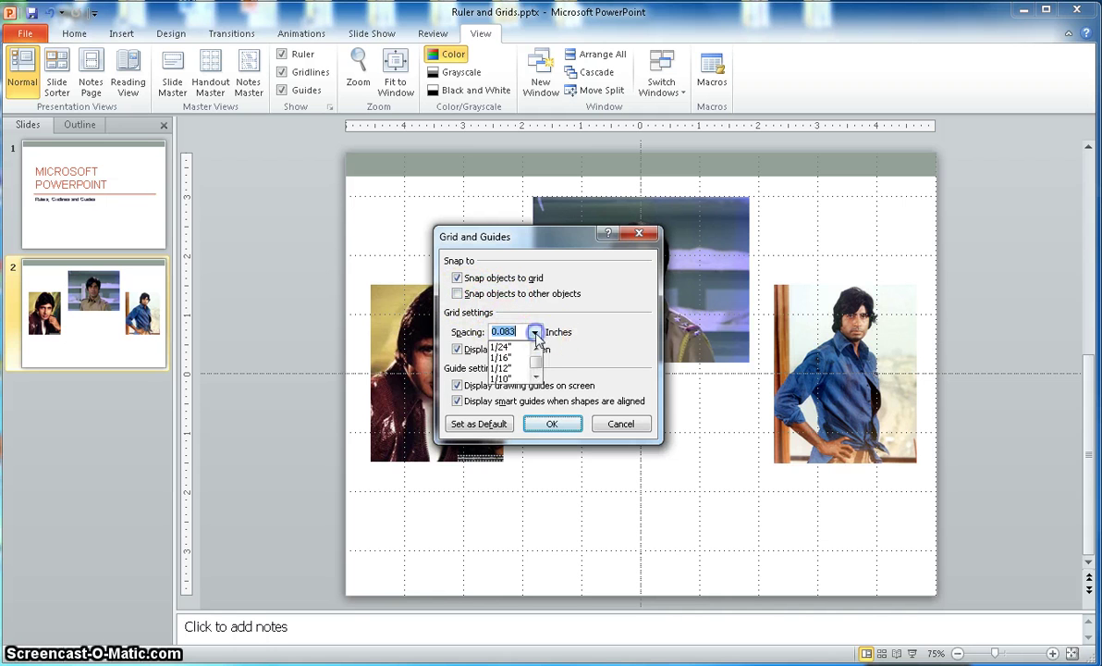
left_click(539, 367)
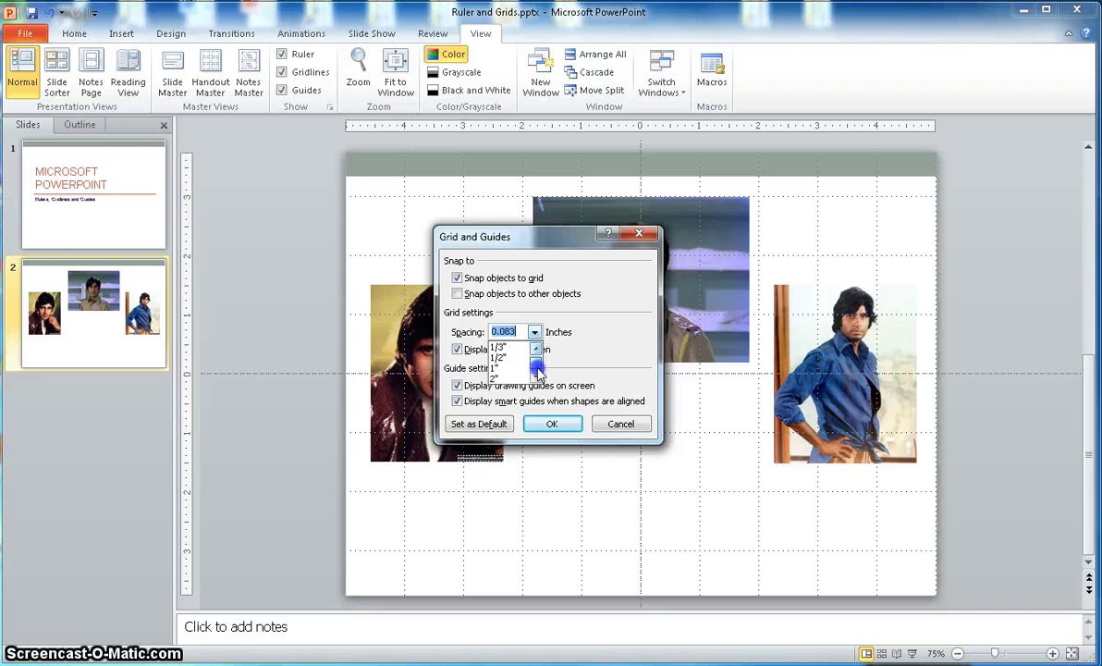
left_click(499, 379)
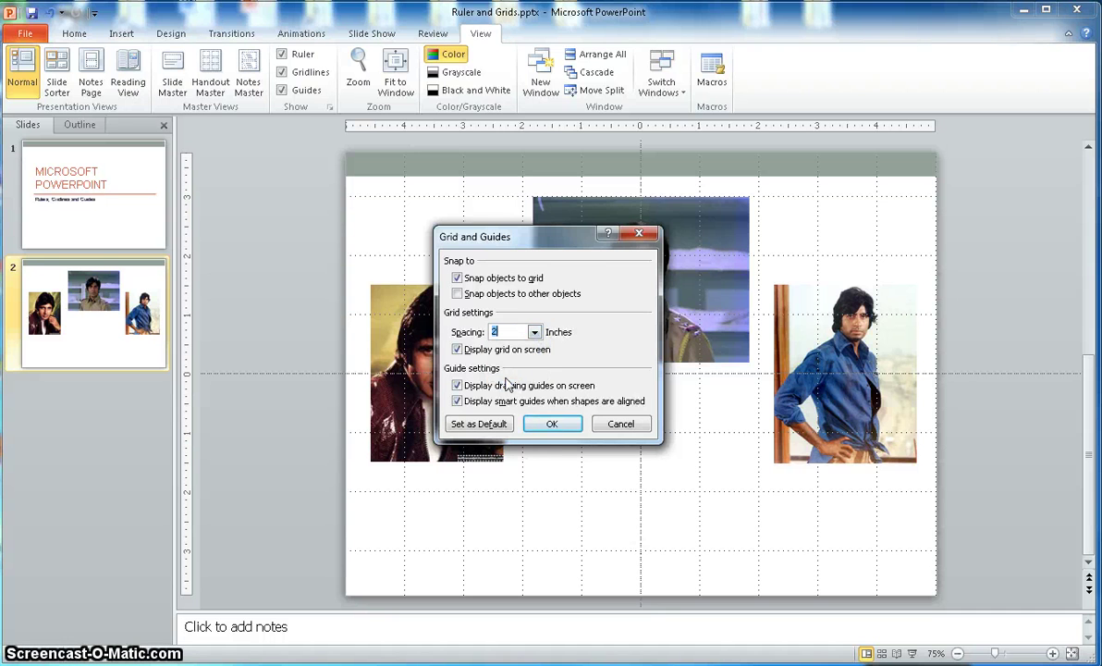
left_click(552, 425)
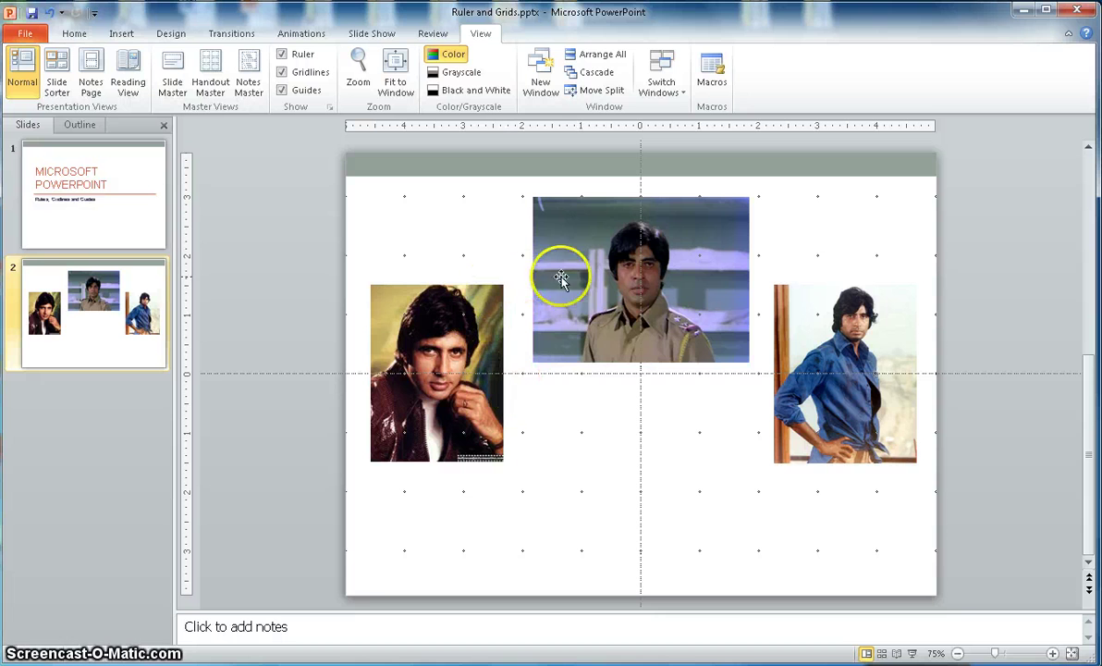